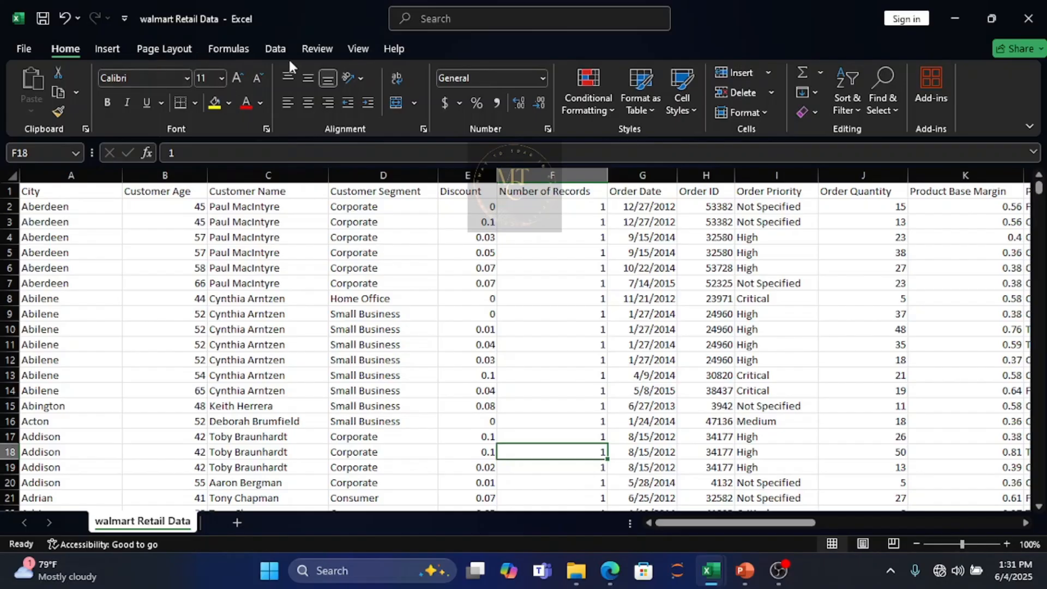
Step: Sort the retail data by Customer Age on cell values, from largest to smallest
left_click(278, 47)
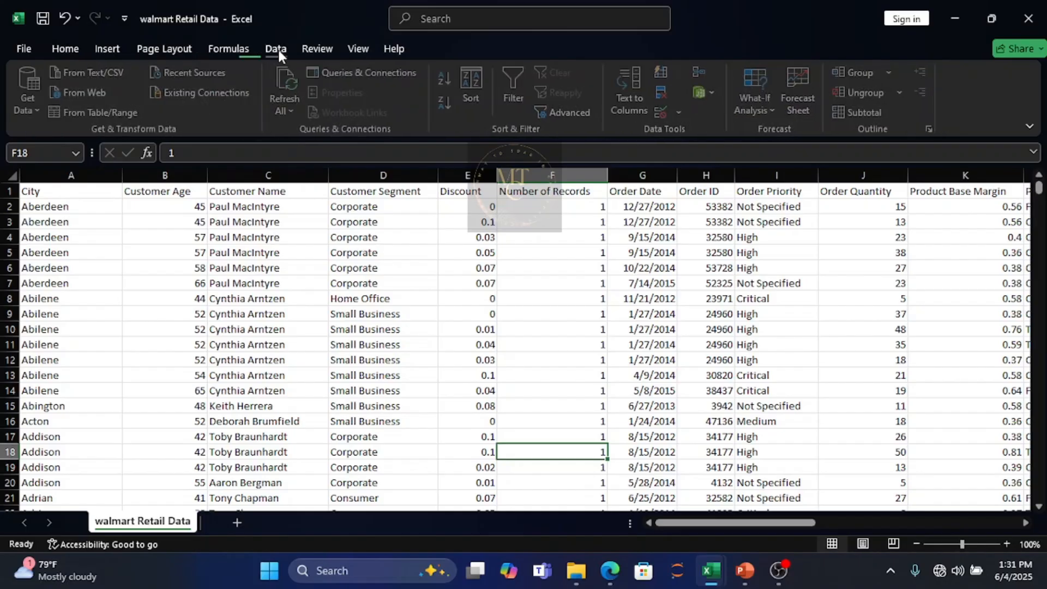
left_click(482, 96)
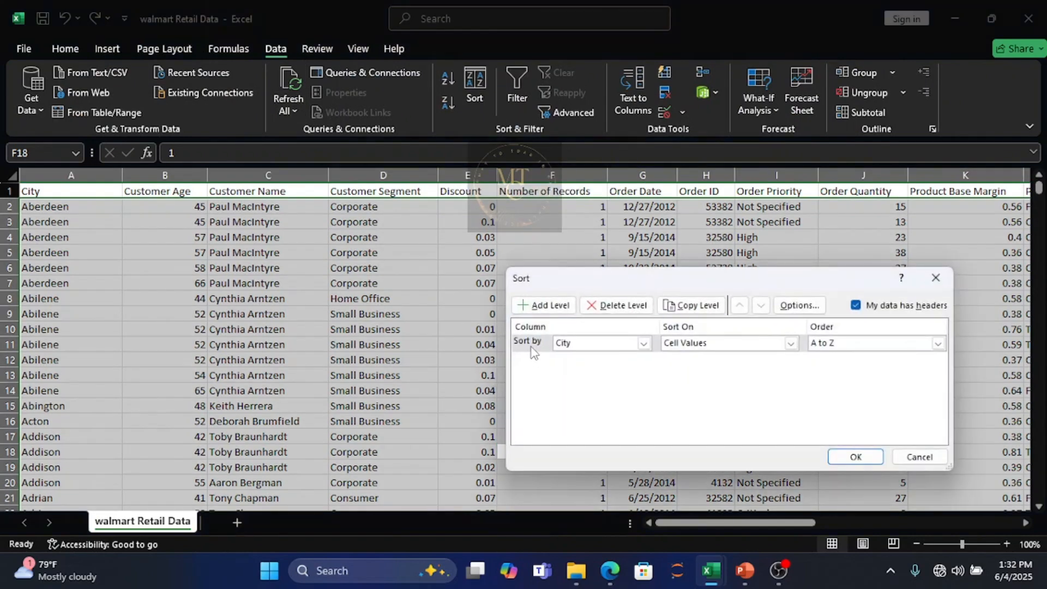
left_click(644, 343)
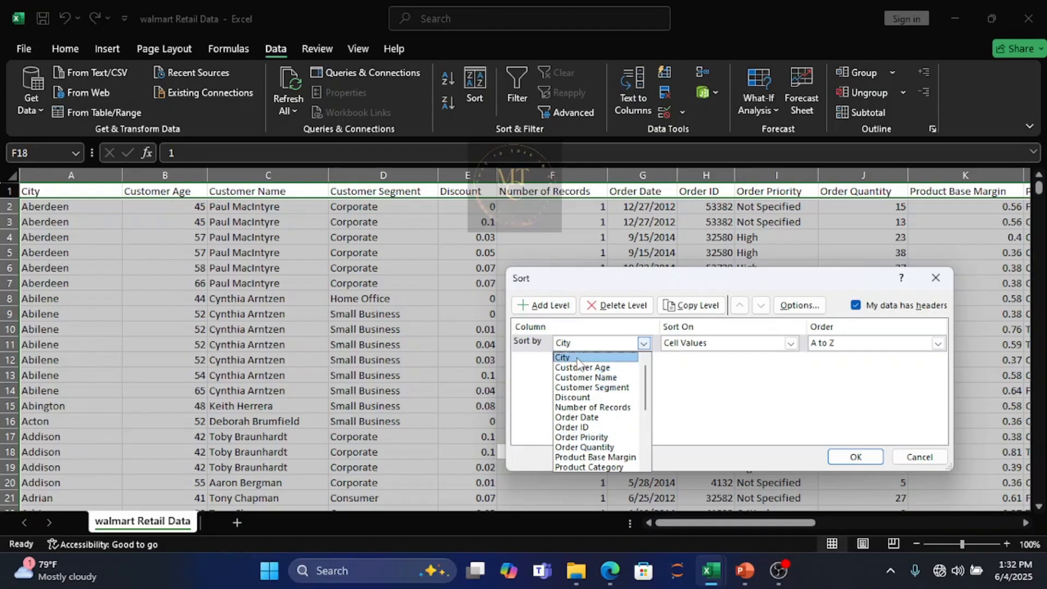
left_click(601, 371)
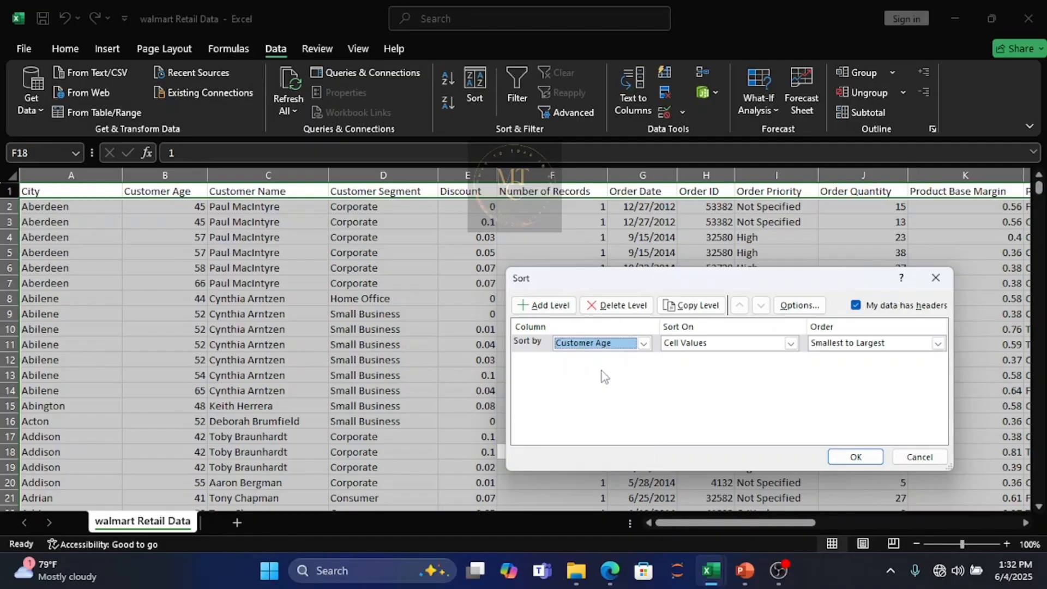
left_click(938, 344)
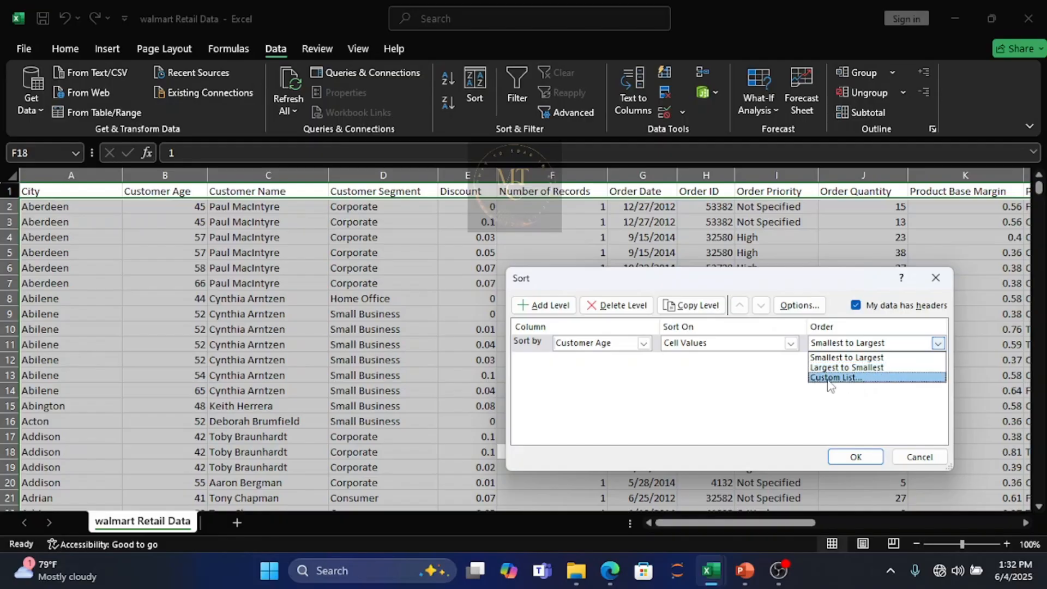
left_click(860, 378)
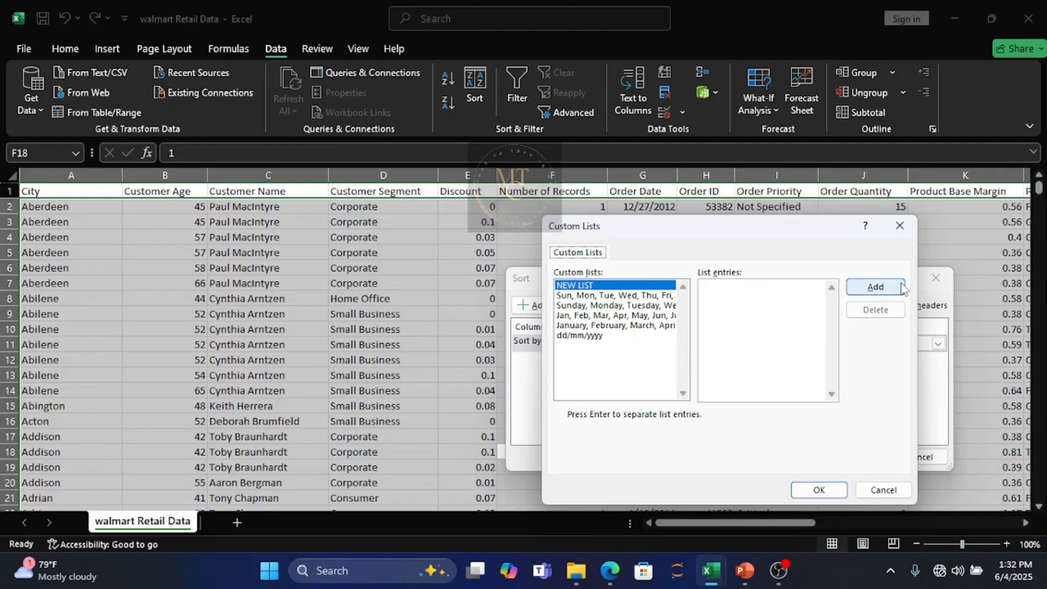
left_click(818, 490)
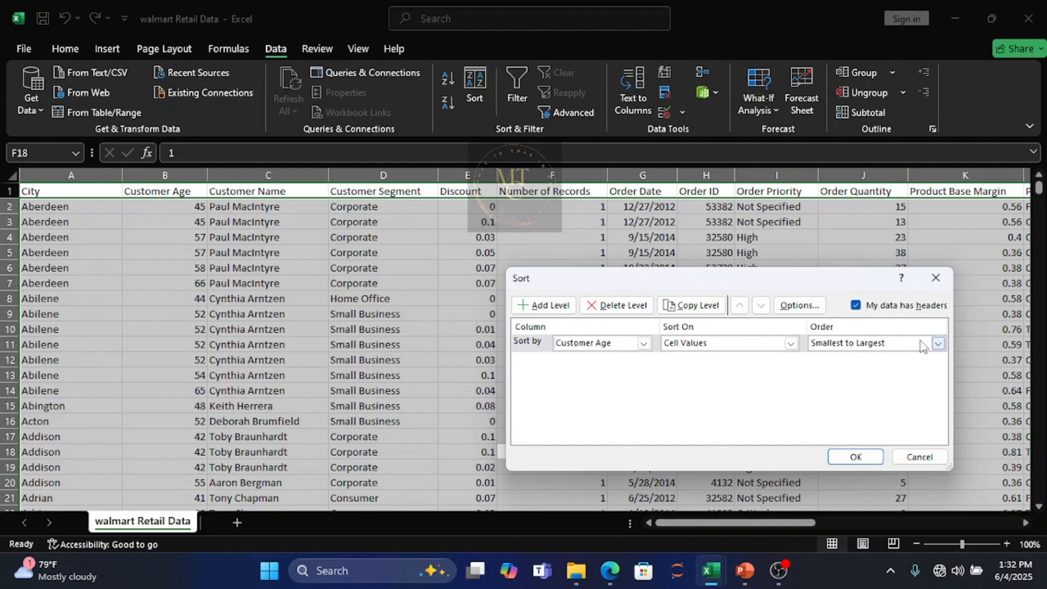
left_click(938, 343)
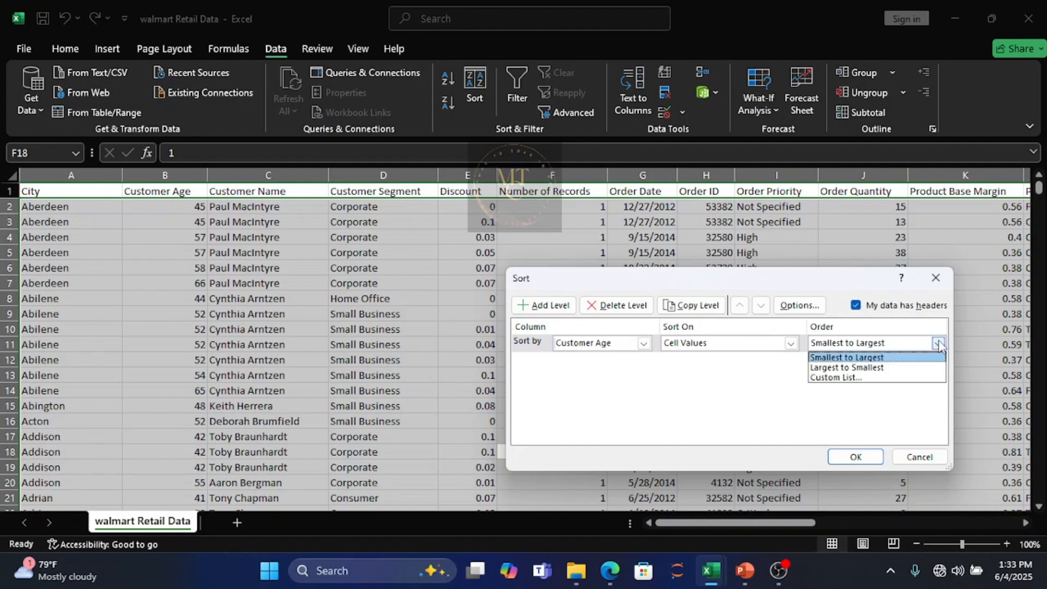
left_click(845, 371)
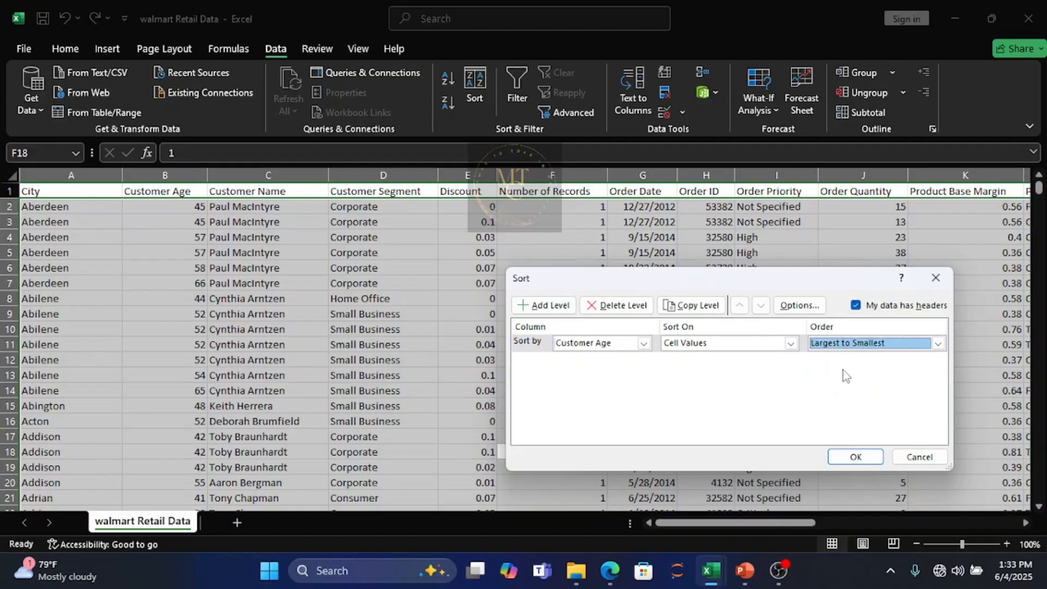
left_click(856, 457)
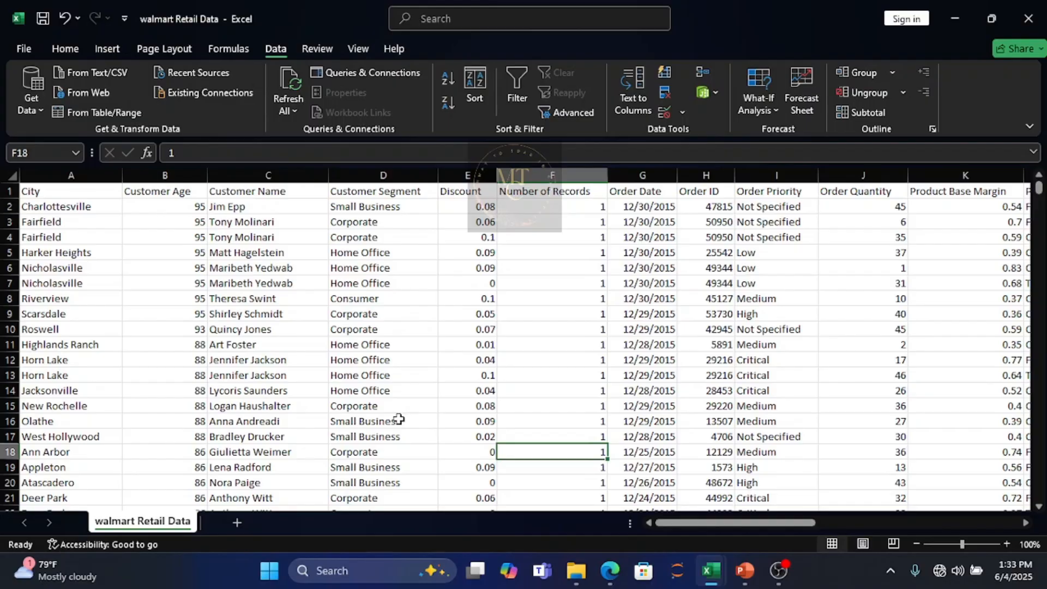
Step: Turn on filtering for the header row and filter Customer Segment to show only Small Business
left_click(71, 48)
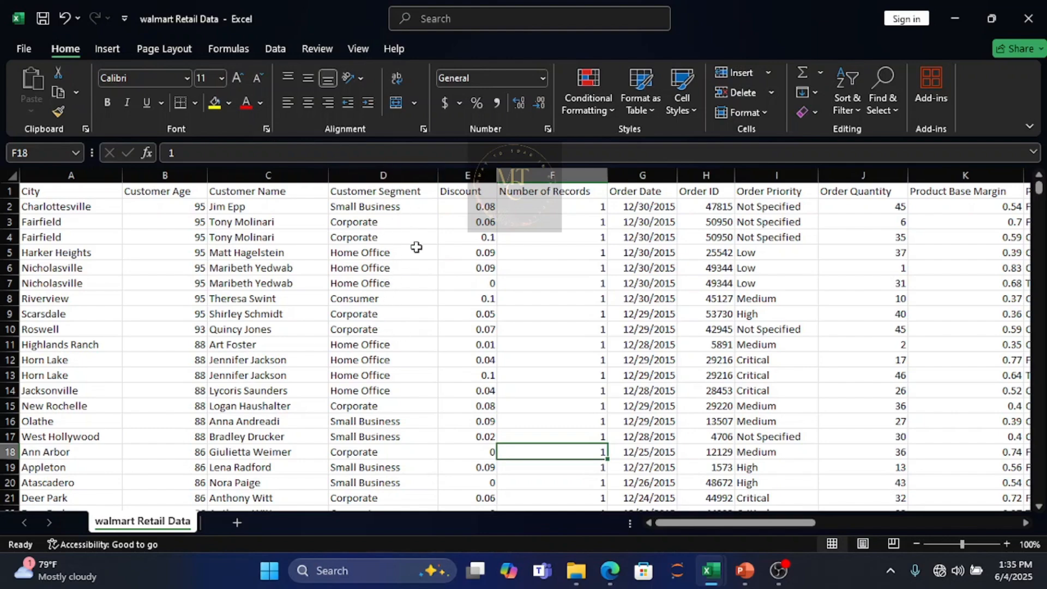
left_click(280, 44)
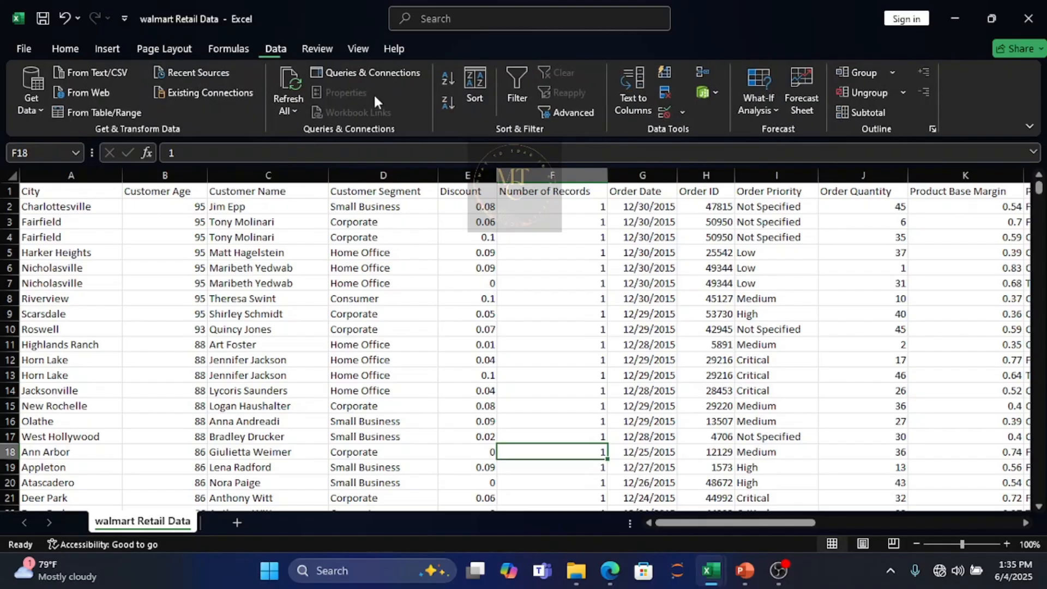
left_click(516, 104)
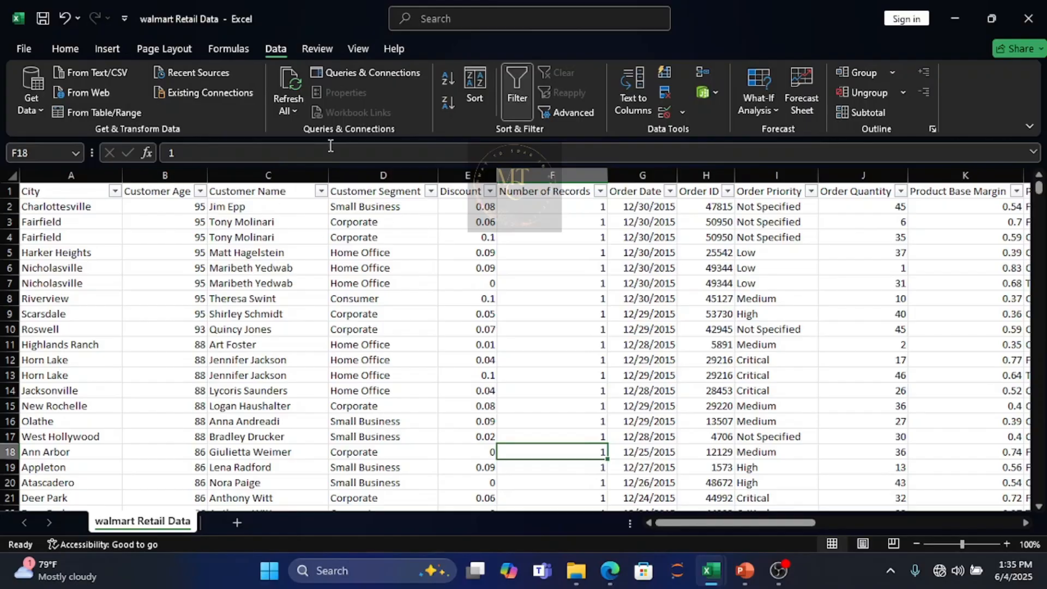
left_click(432, 191)
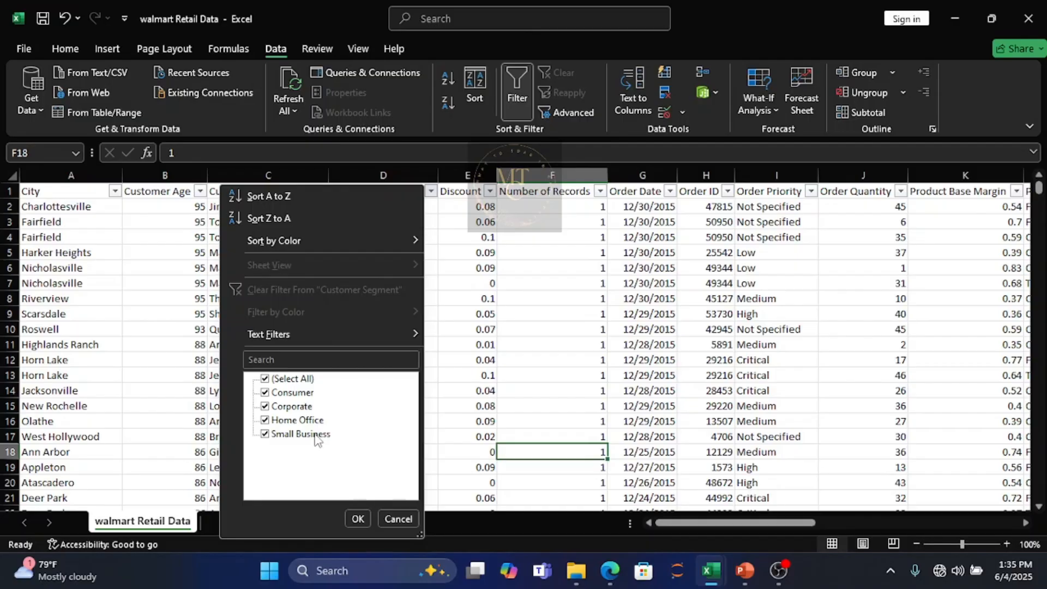
left_click(265, 380)
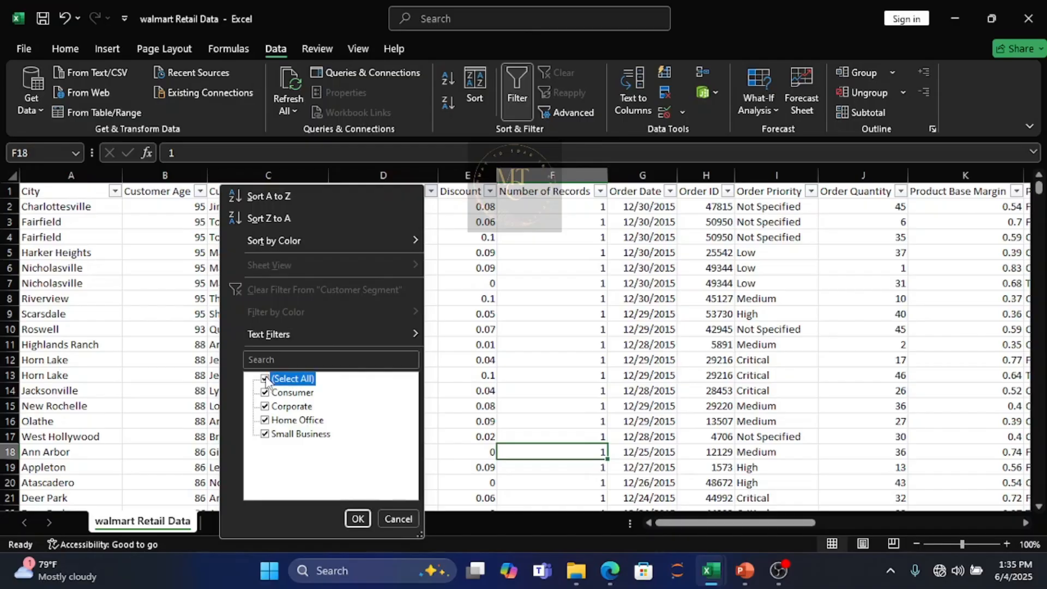
left_click(265, 434)
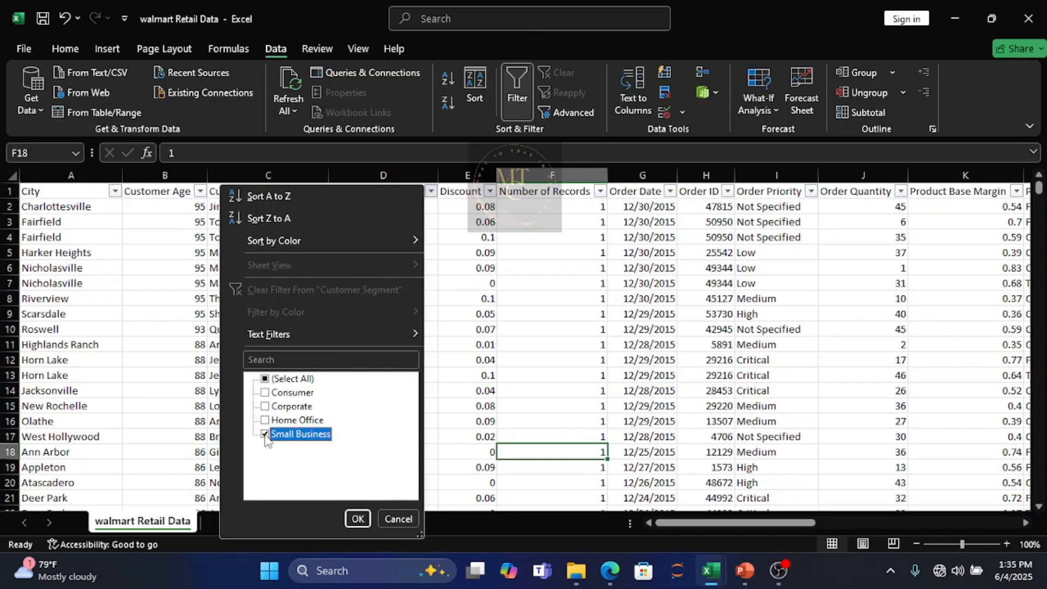
left_click(357, 519)
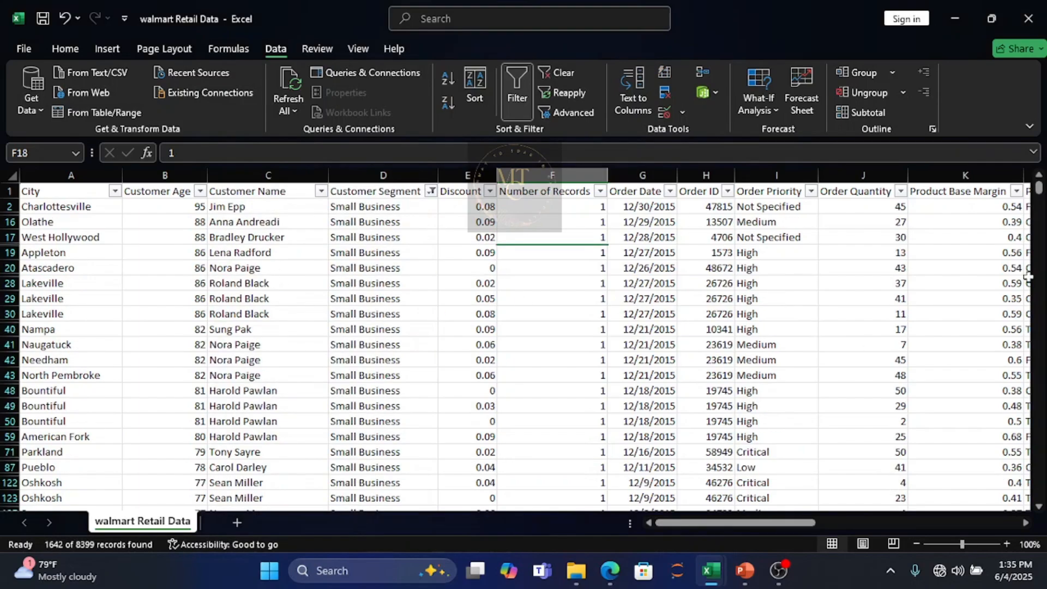
left_click_drag(1039, 190, 1031, 164)
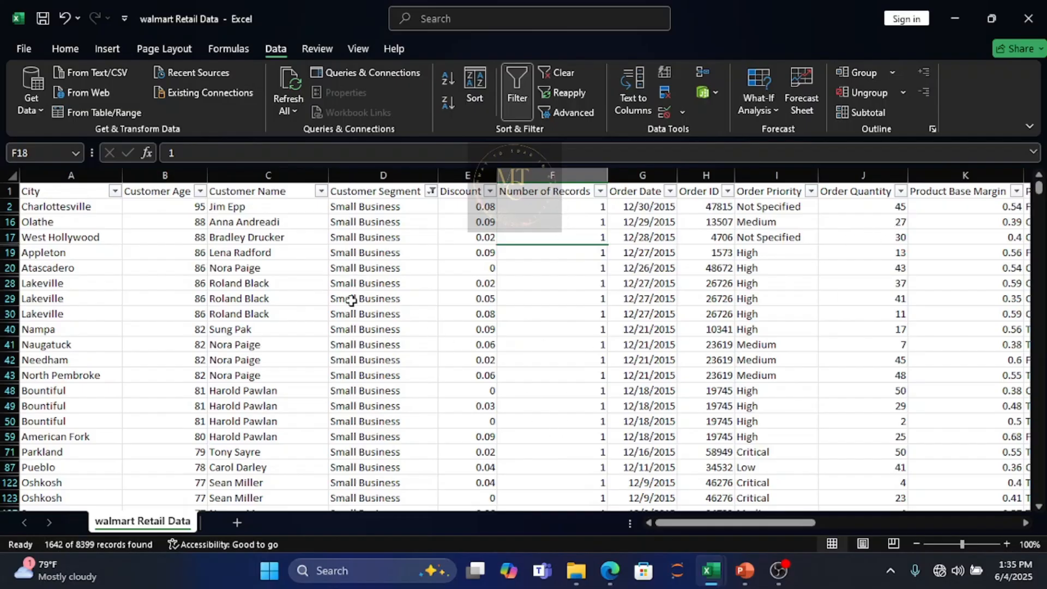
right_click(382, 189)
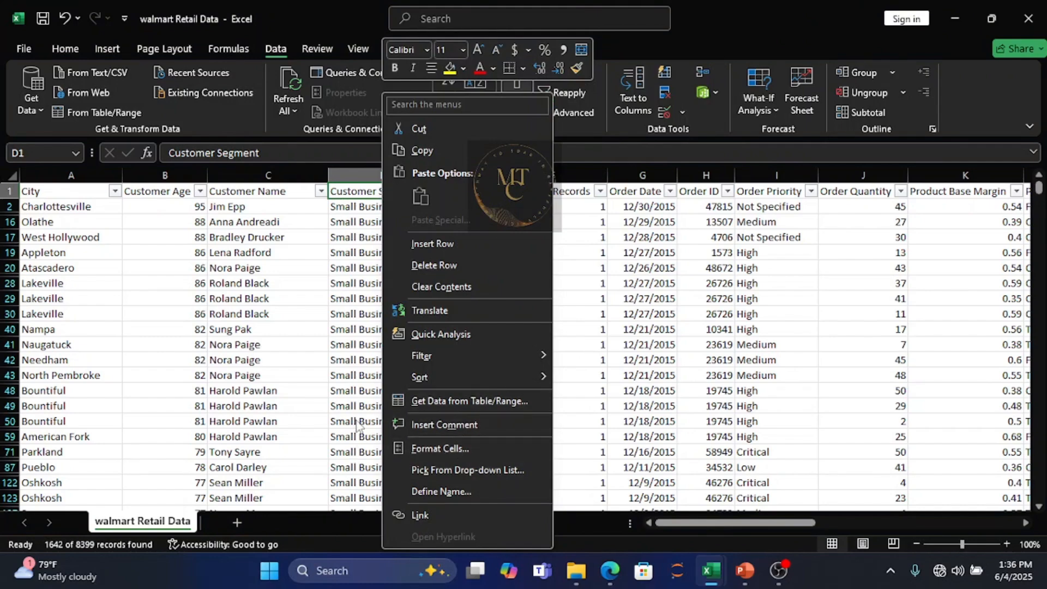
key("Escape")
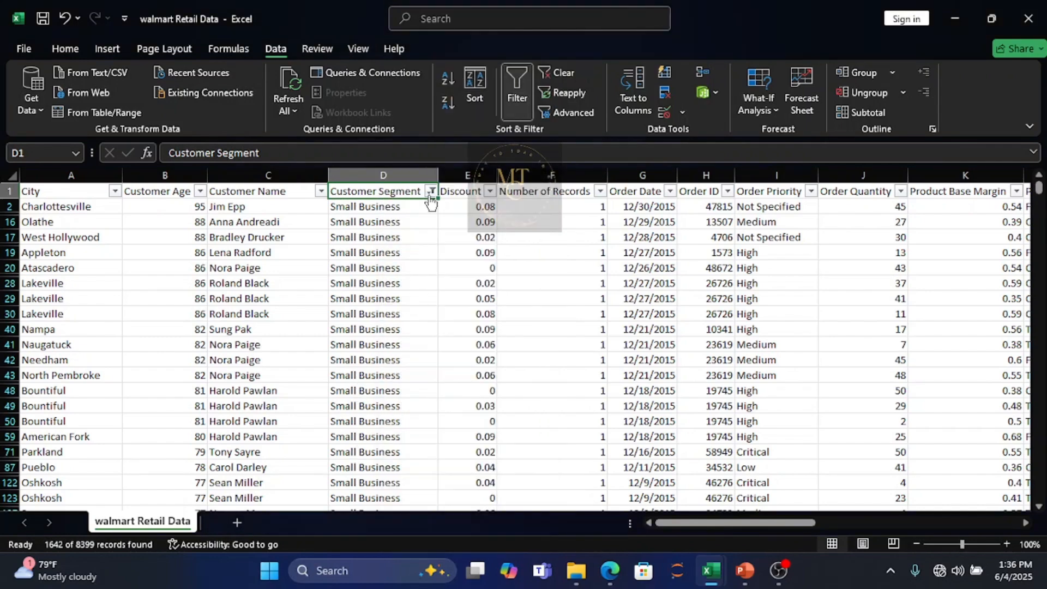
right_click(520, 114)
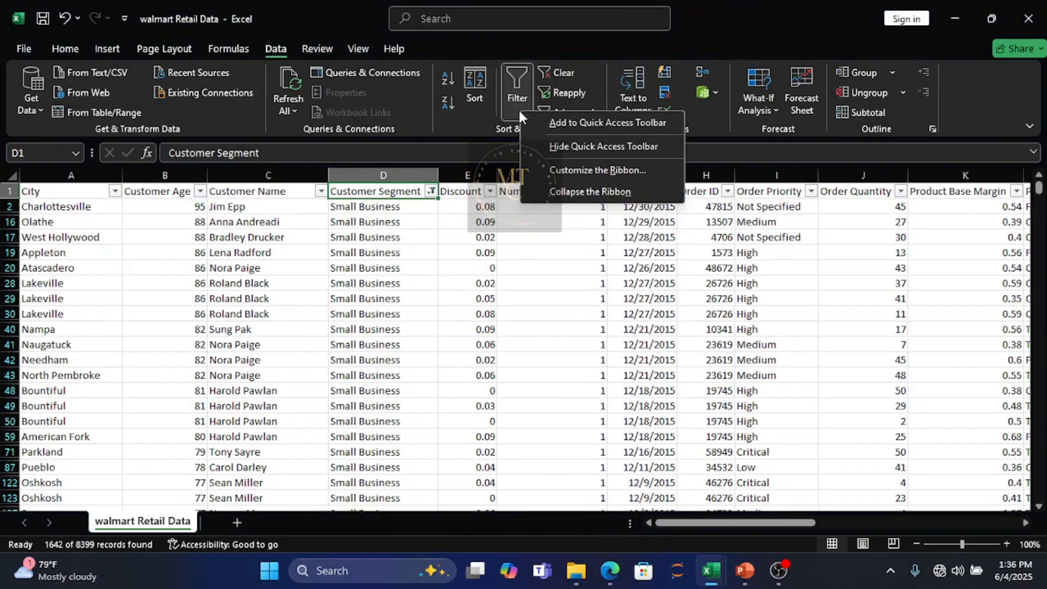
right_click(424, 196)
right_click(425, 197)
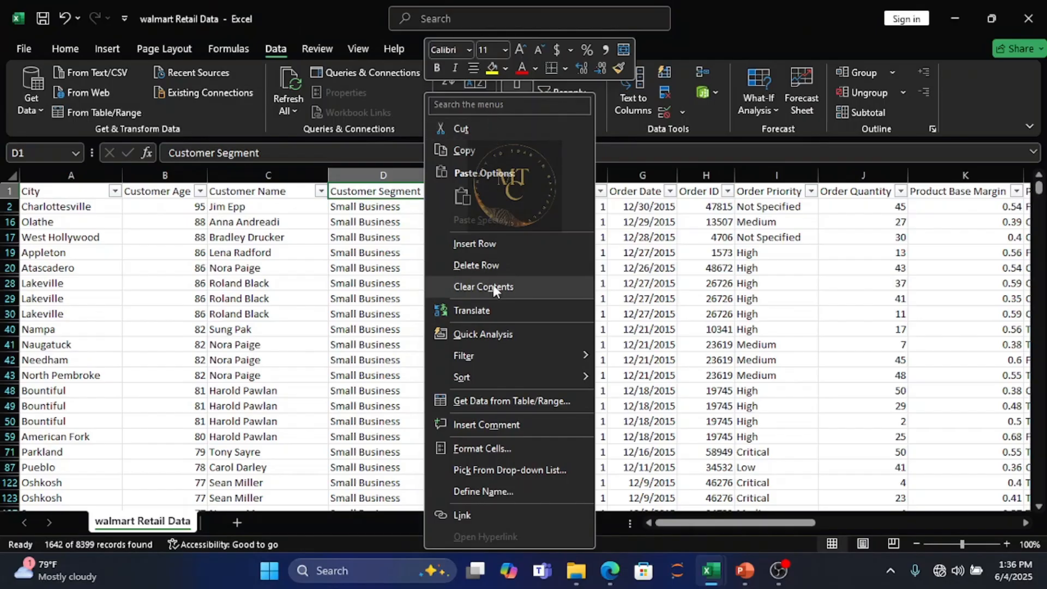
left_click(379, 165)
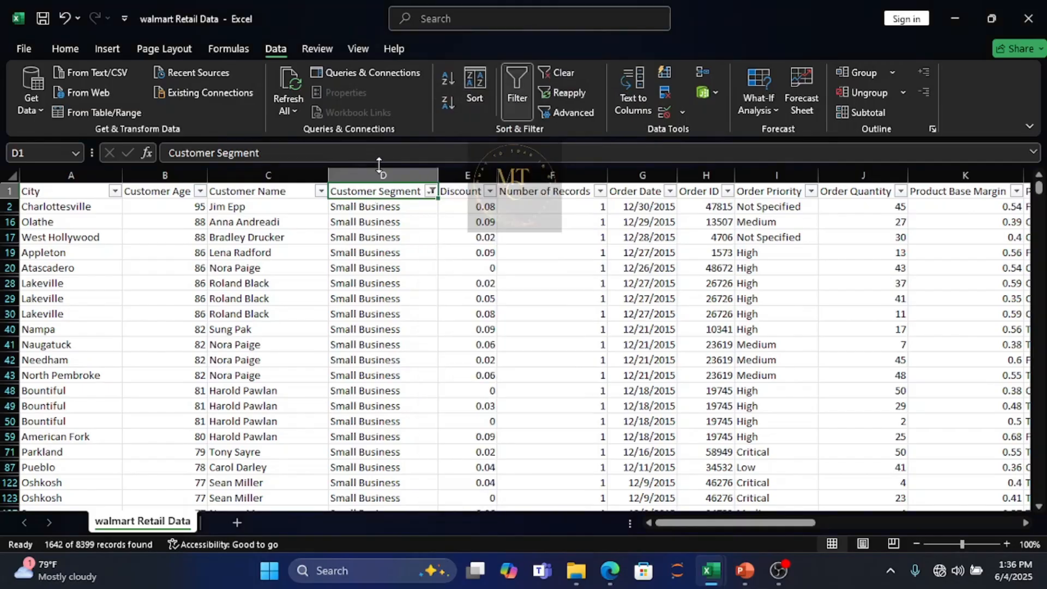
left_click(384, 174)
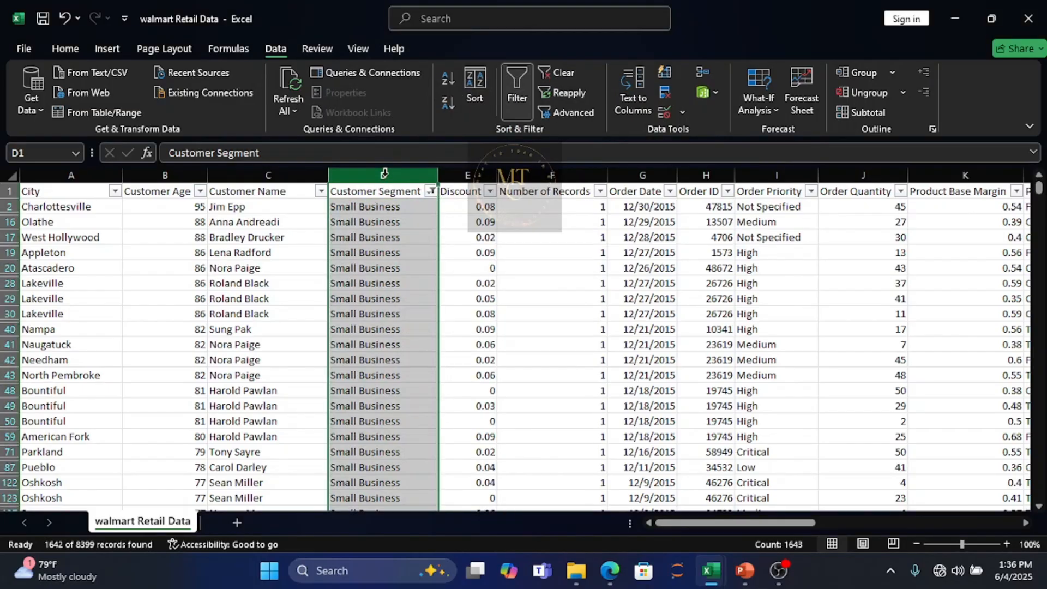
right_click(391, 217)
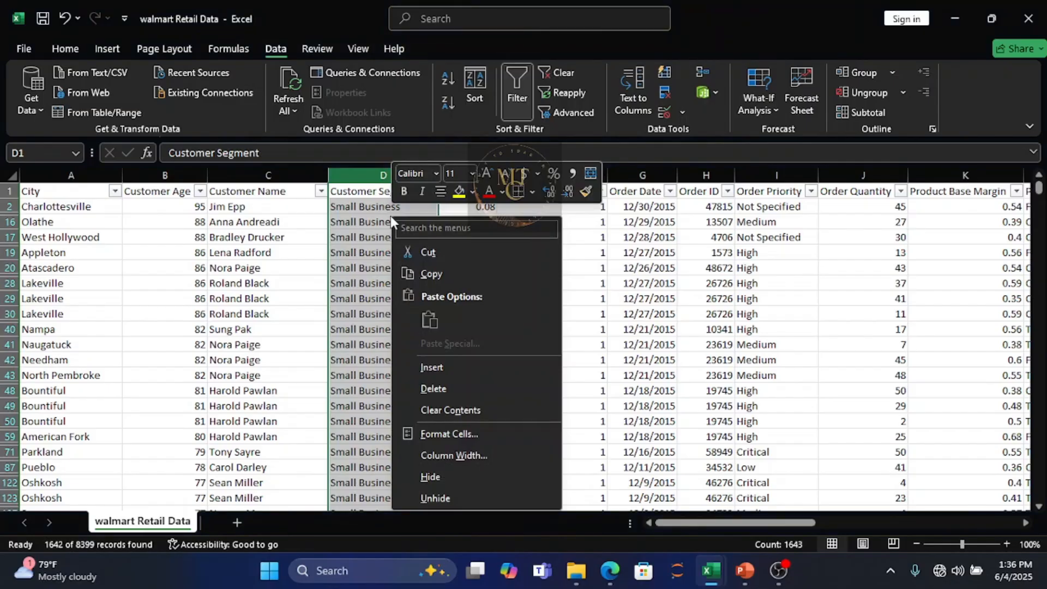
left_click(351, 218)
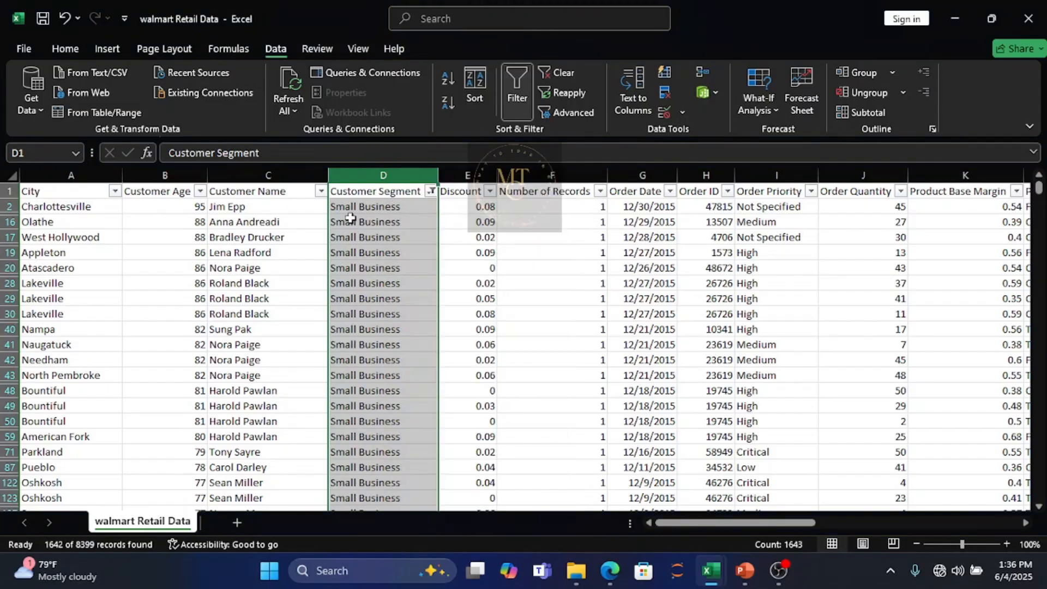
Step: Apply a custom text filter to Customer Segment with the condition equals Small Business
left_click(431, 191)
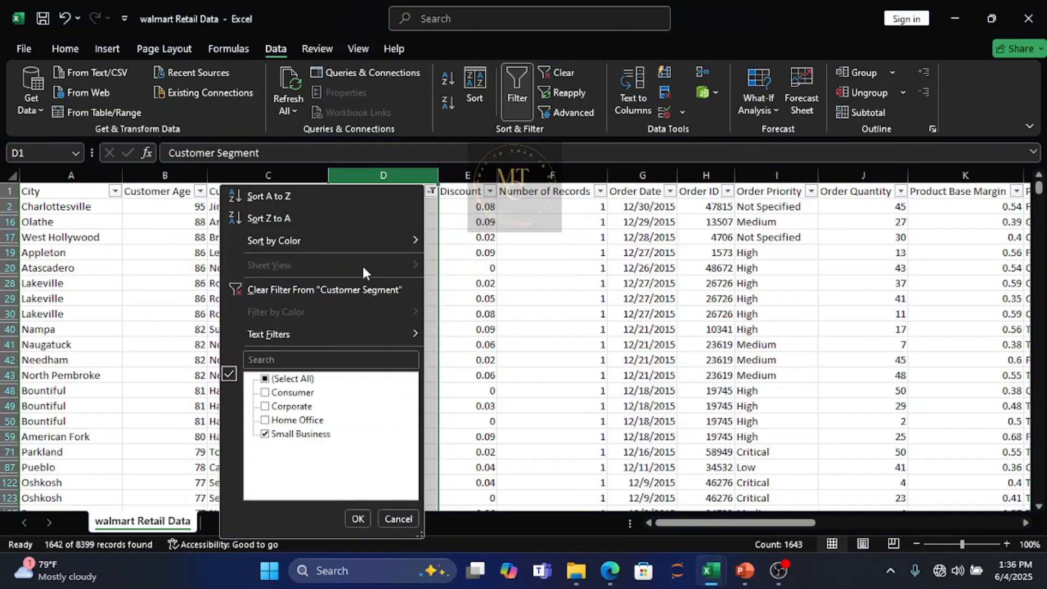
mouse_move(303, 255)
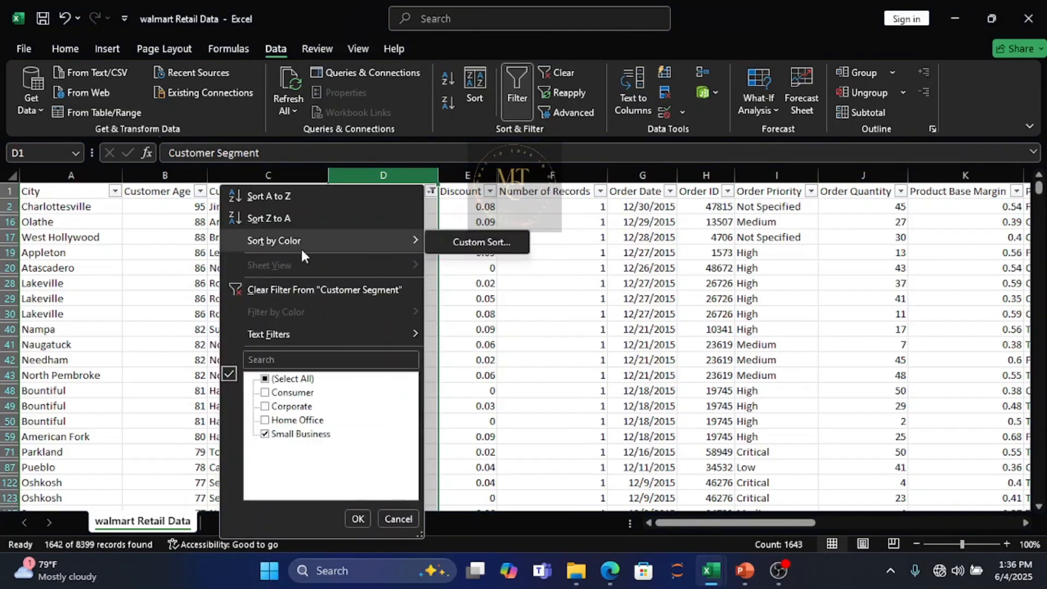
mouse_move(320, 341)
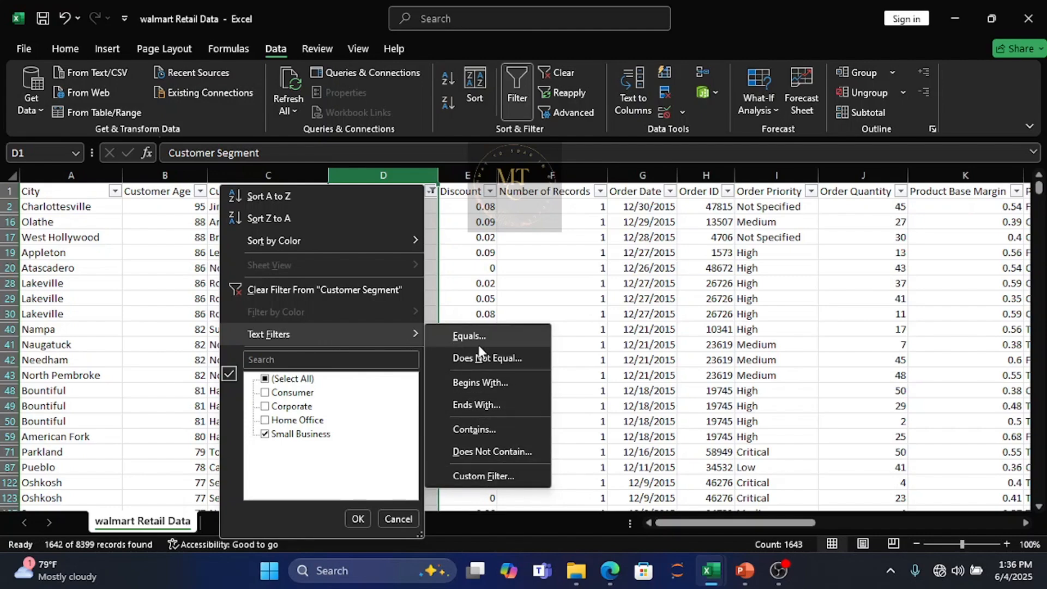
left_click(490, 476)
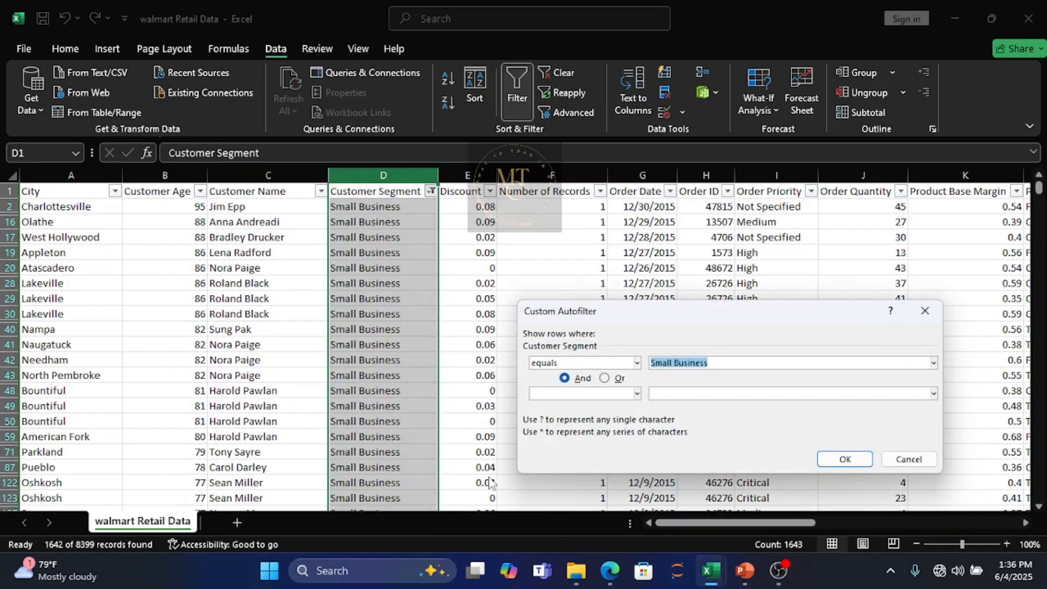
left_click(637, 364)
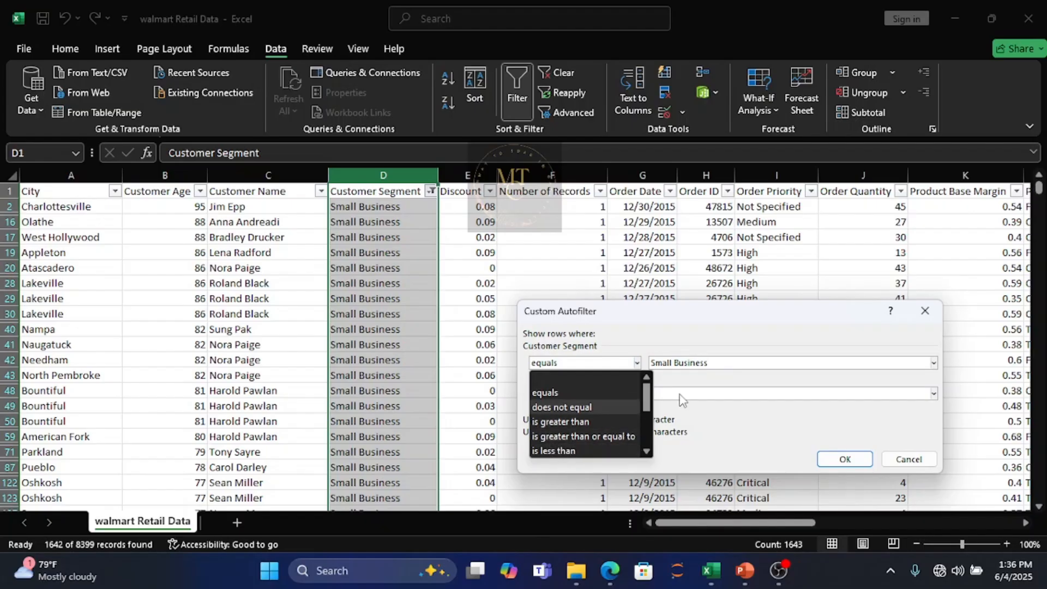
left_click(740, 417)
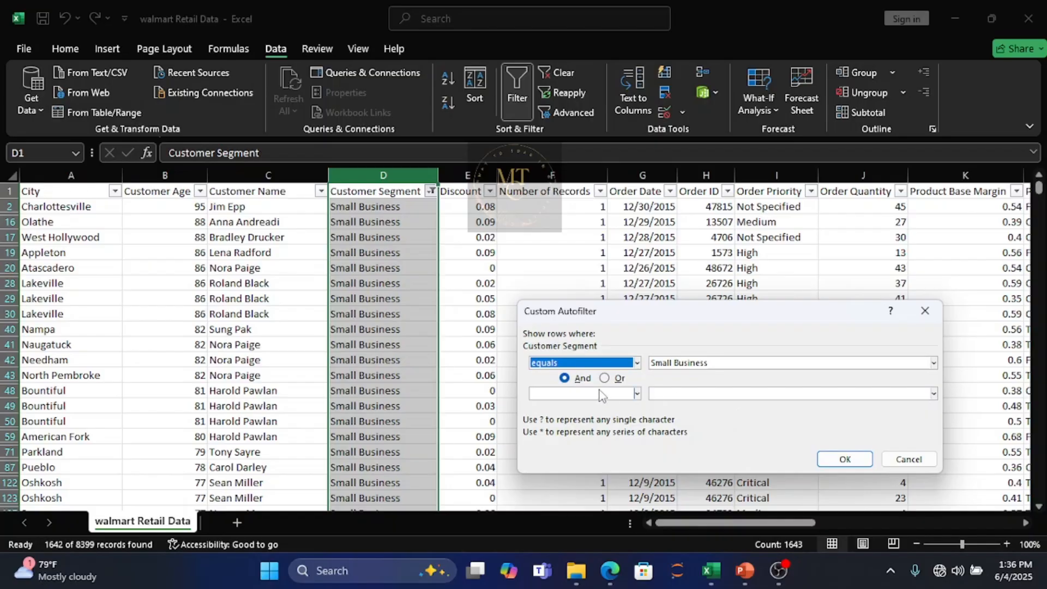
left_click(934, 363)
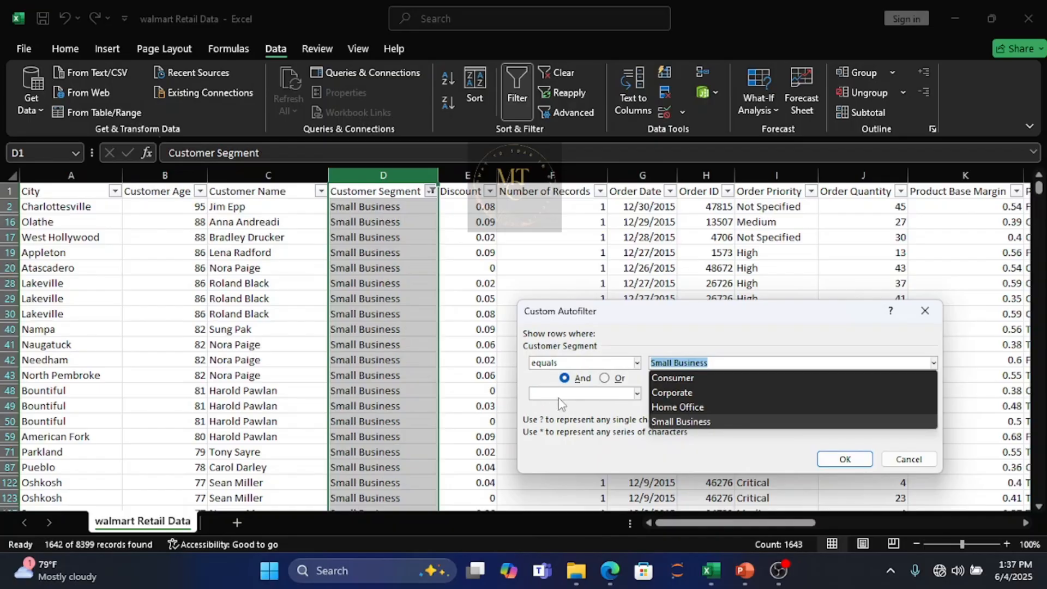
left_click(818, 331)
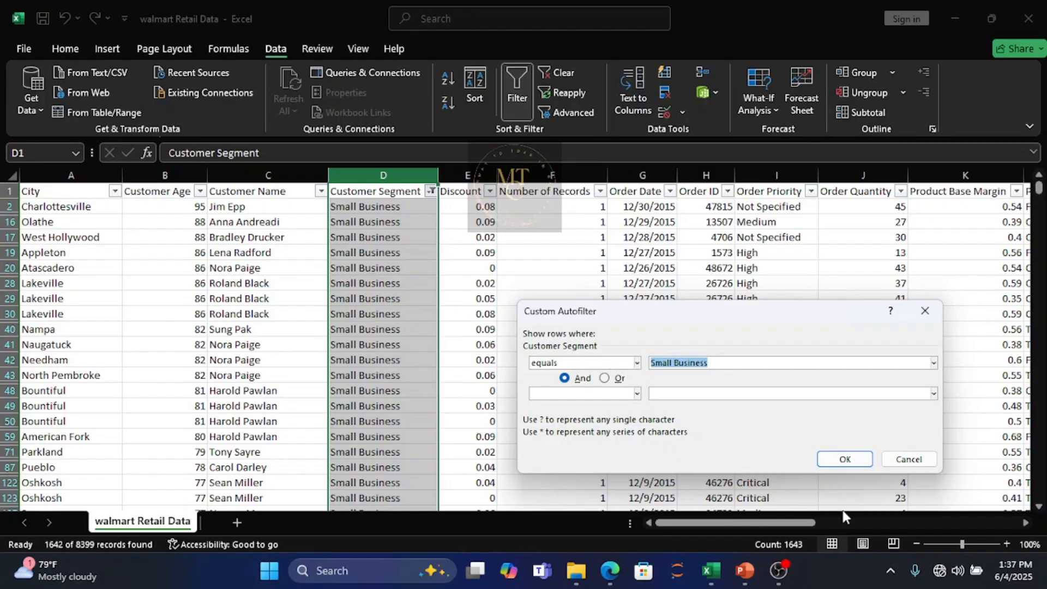
left_click(851, 464)
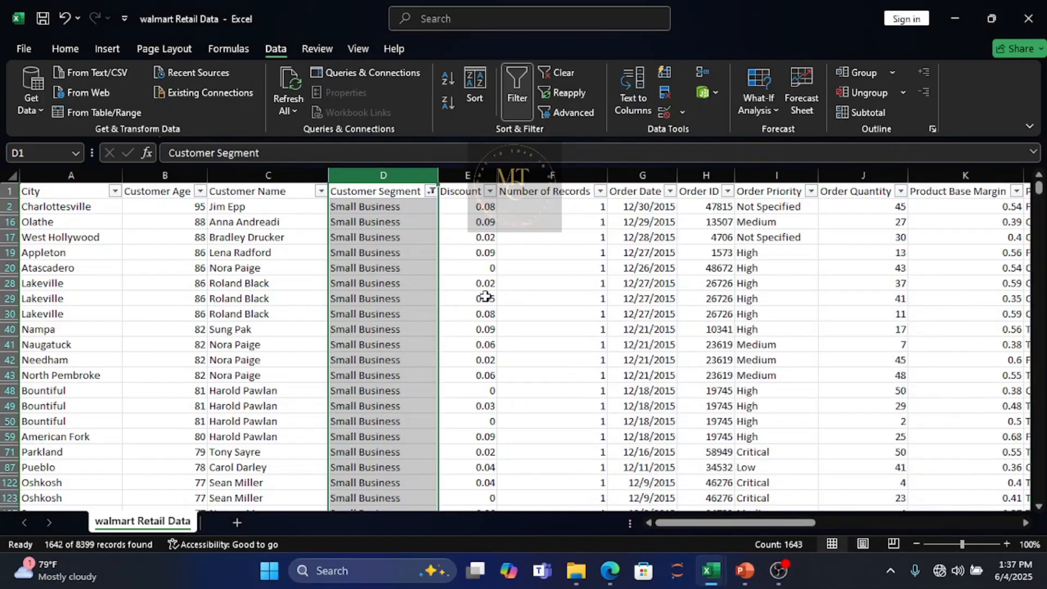
Step: Undo the Small Business filter and remove the header row filtering from the retail data
left_click(78, 49)
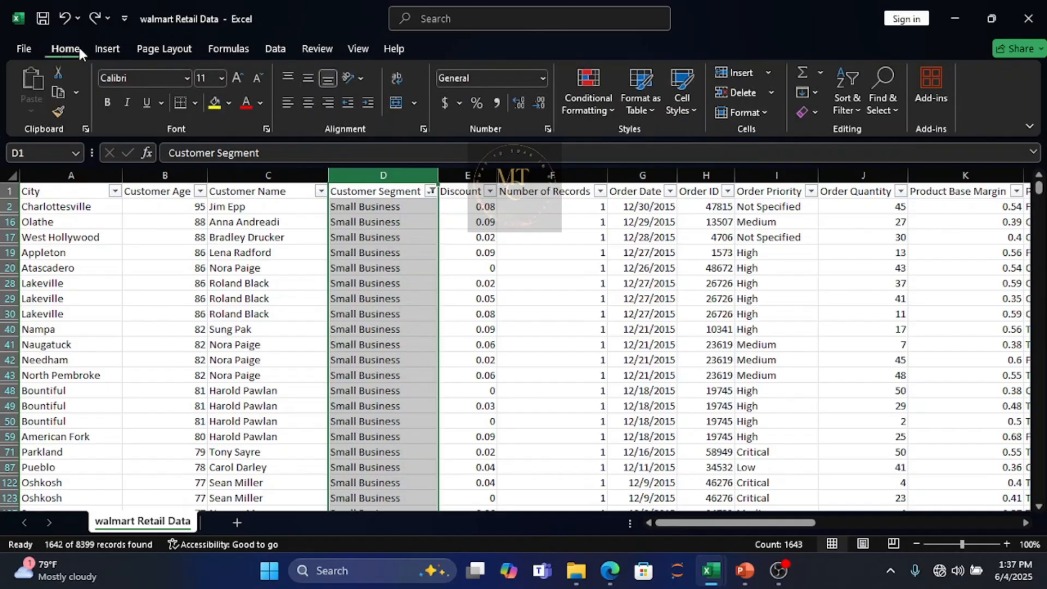
key("ctrl+z")
key("ctrl+z")
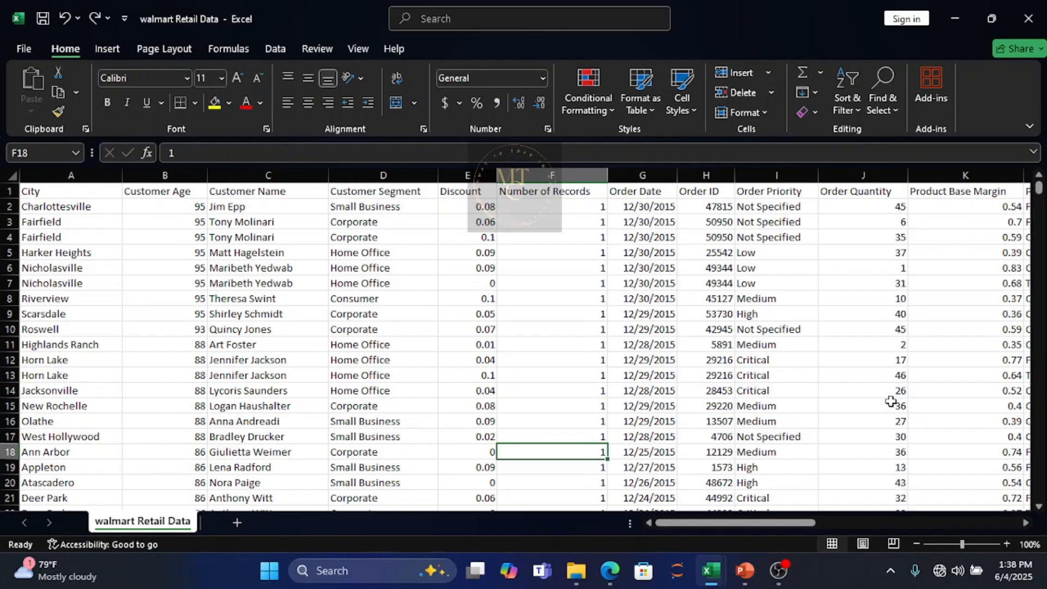
Step: Apply conditional formatting with blue gradient-fill data bars to the entire Order Quantity column
left_click(861, 175)
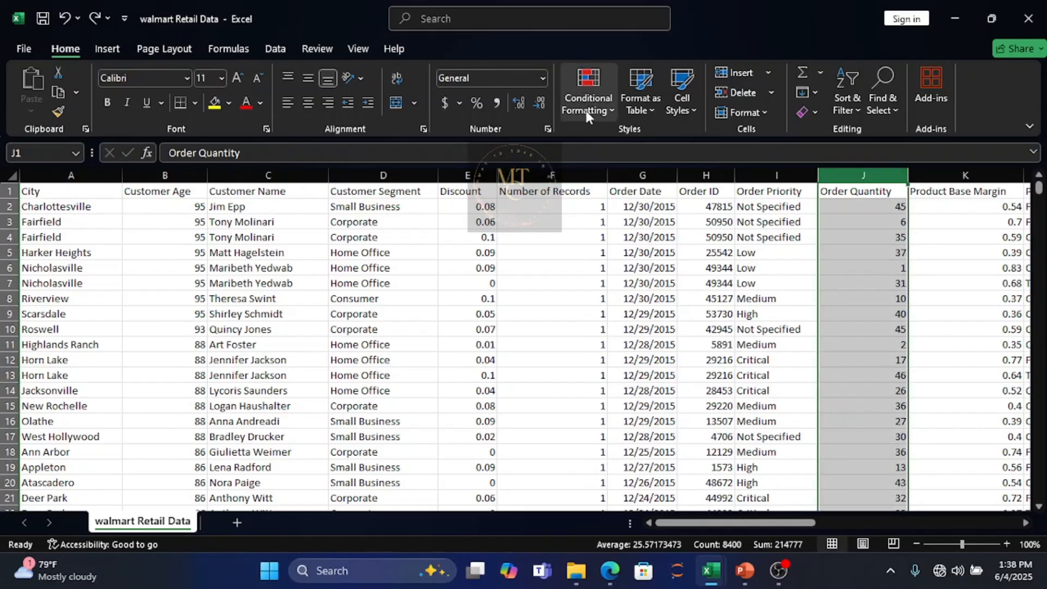
left_click(608, 109)
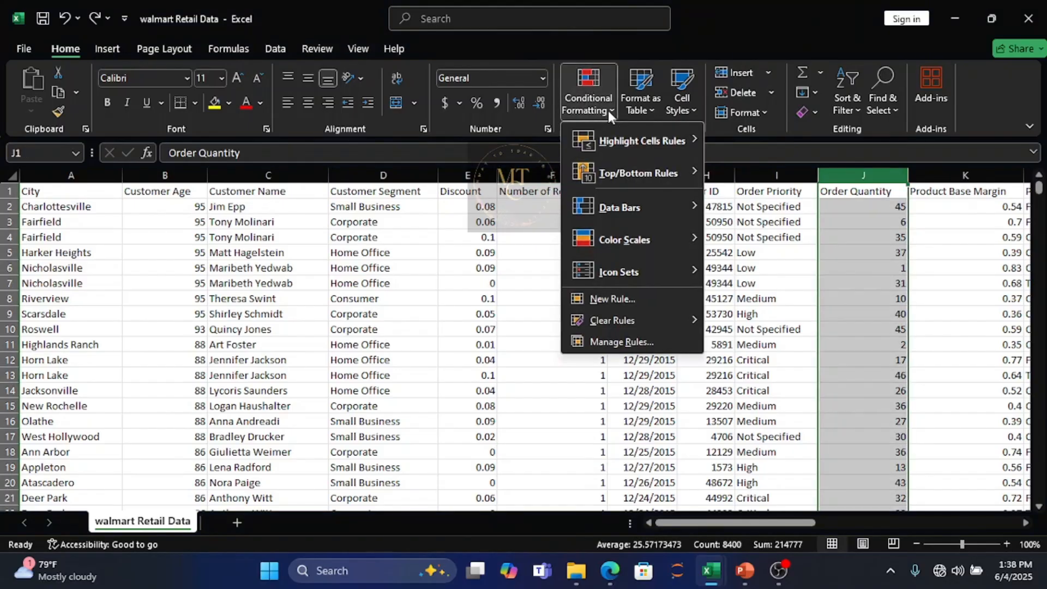
mouse_move(604, 143)
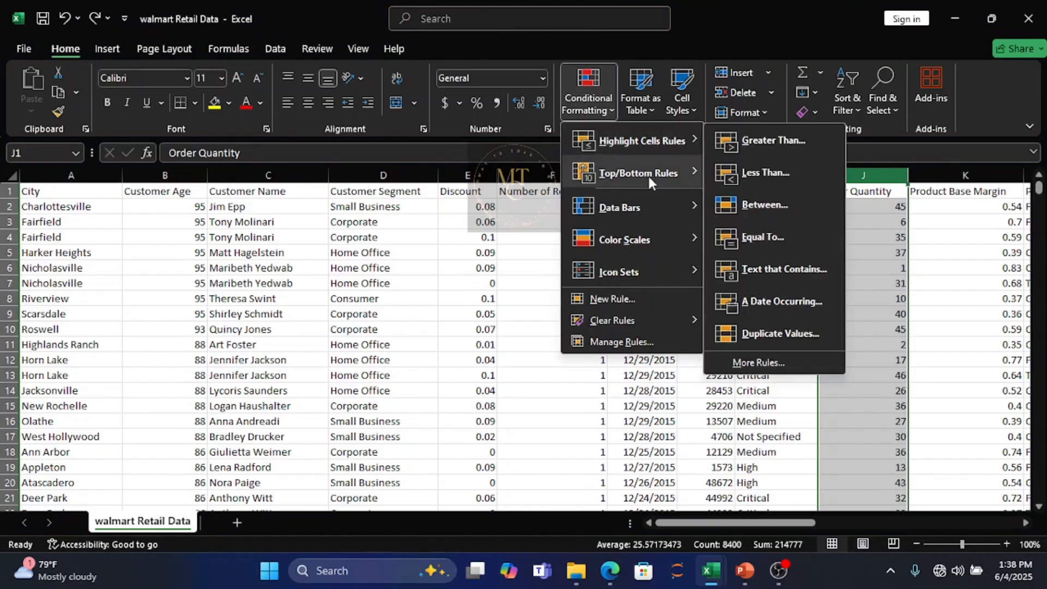
mouse_move(640, 182)
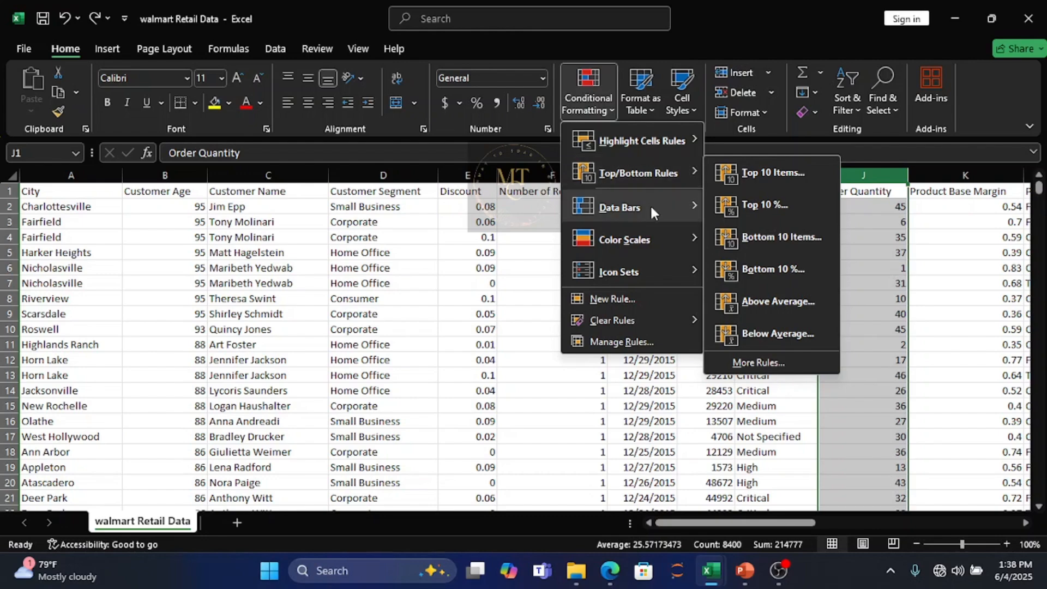
mouse_move(650, 205)
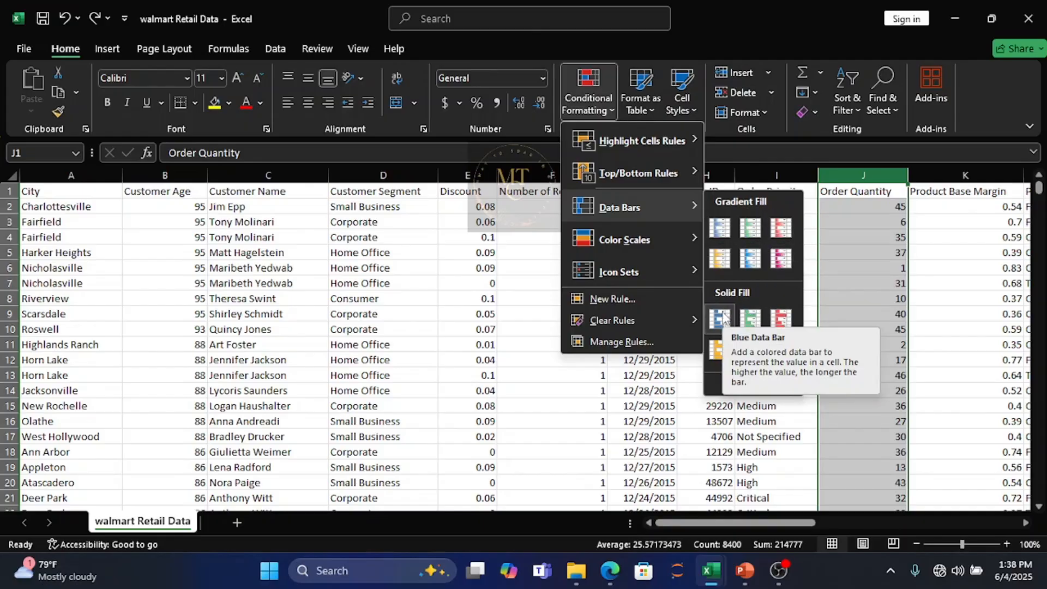
left_click(721, 225)
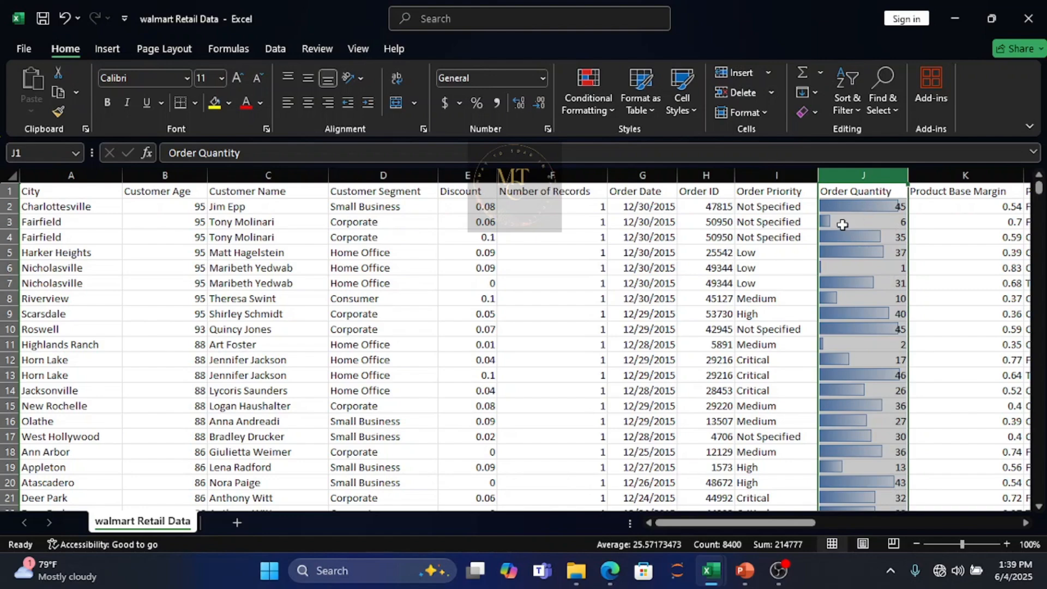
Step: Add the colored directional icon set with three arrows to the Order Quantity column and review the formatted rows
left_click(613, 105)
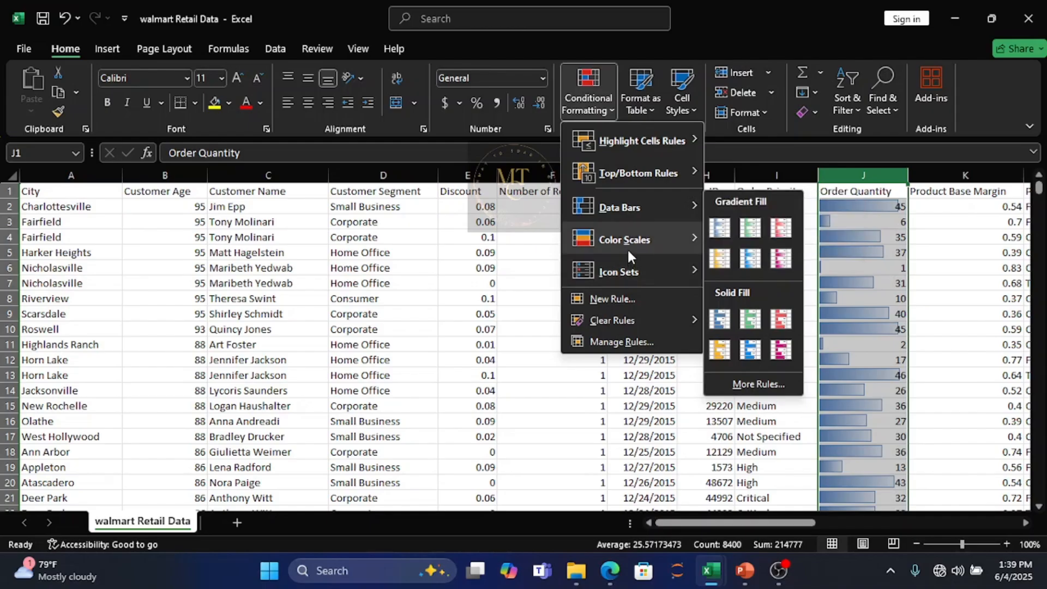
mouse_move(630, 250)
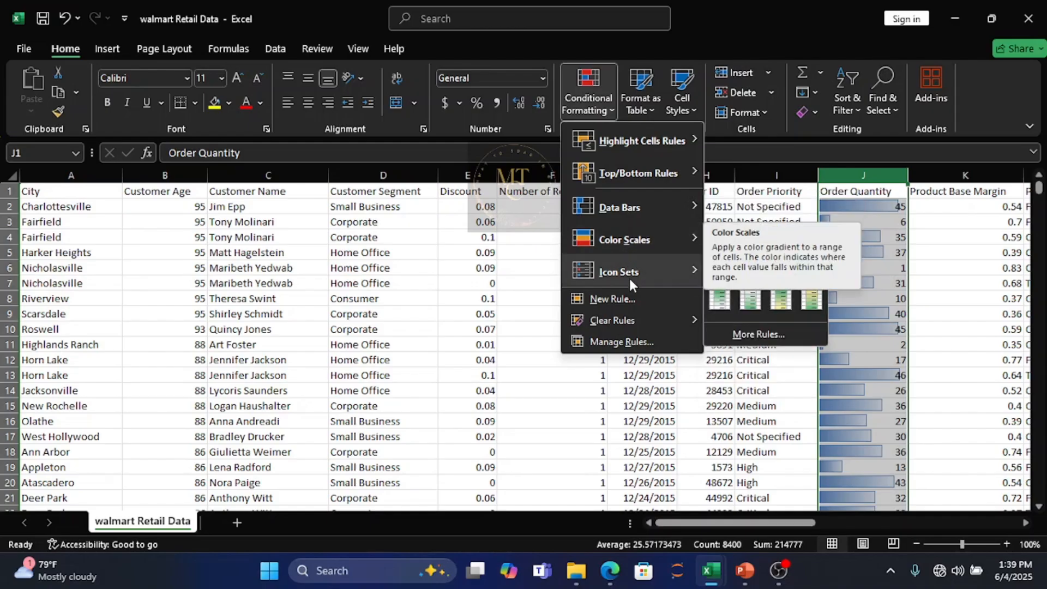
mouse_move(629, 277)
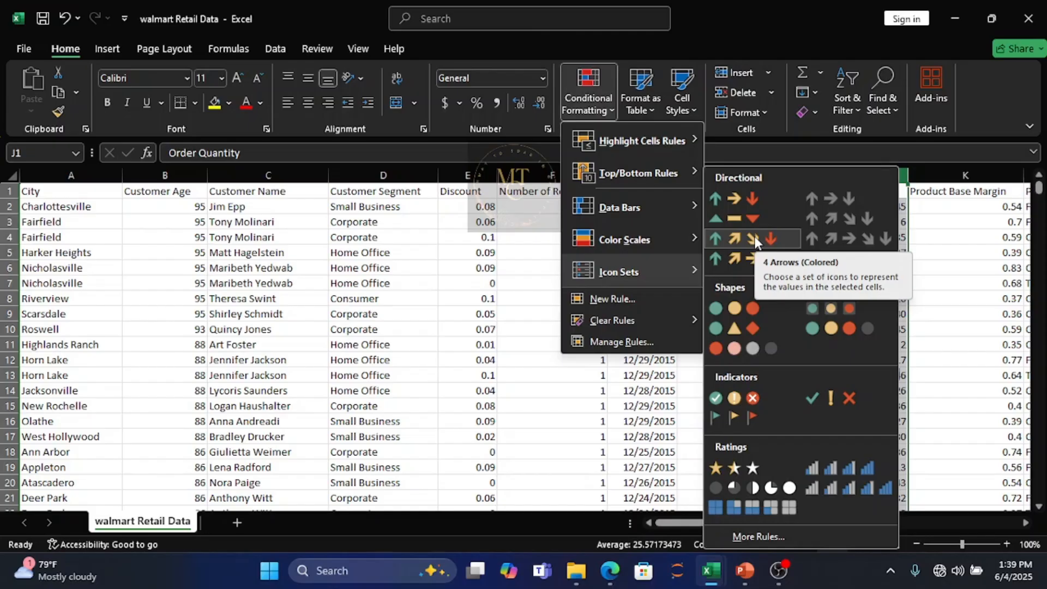
left_click(725, 200)
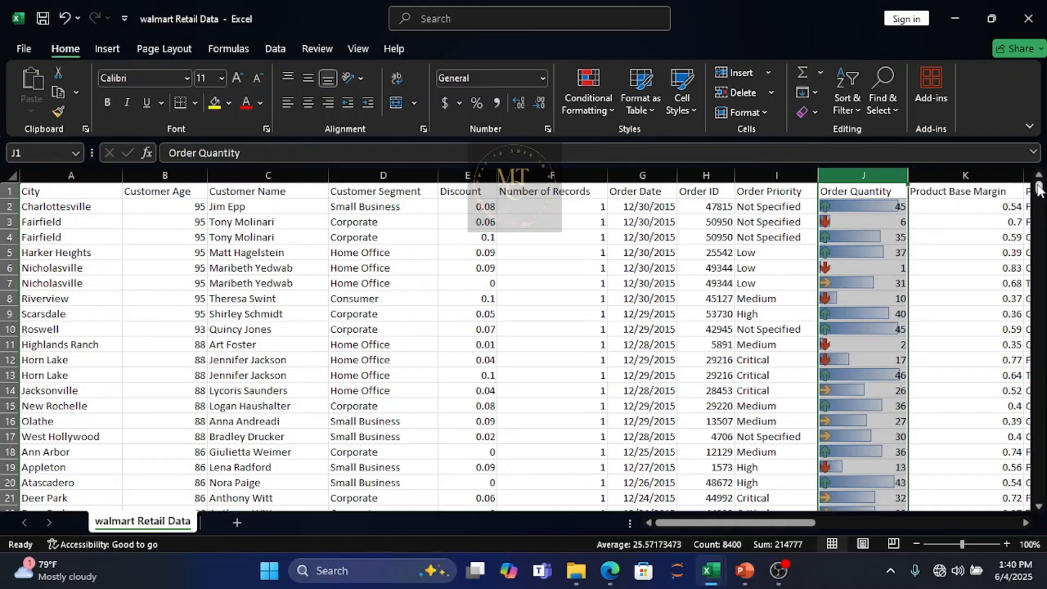
left_click_drag(1039, 188, 1042, 213)
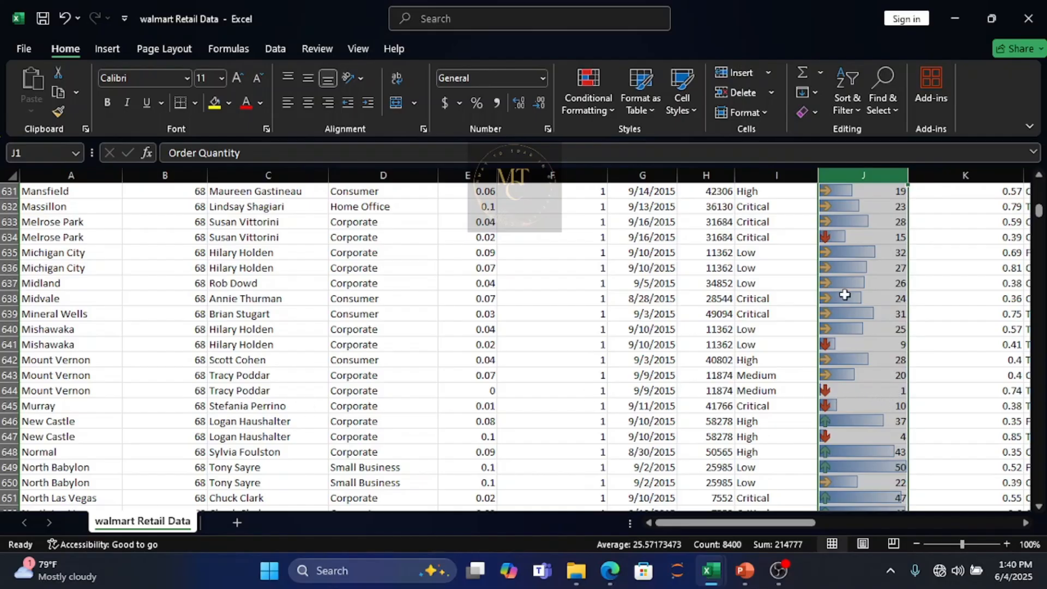
left_click_drag(1039, 218, 1040, 183)
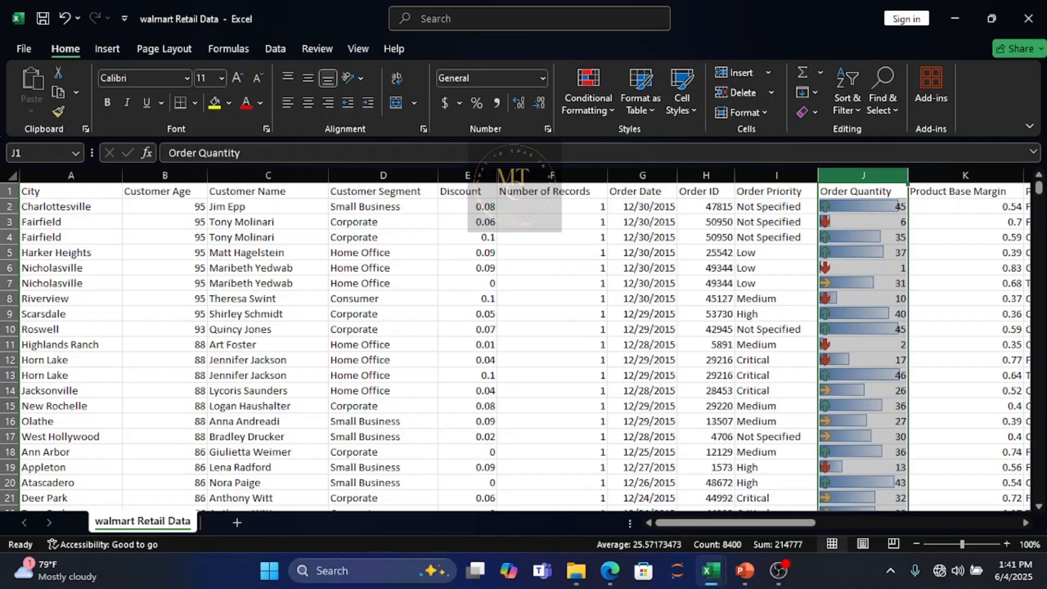
left_click(784, 572)
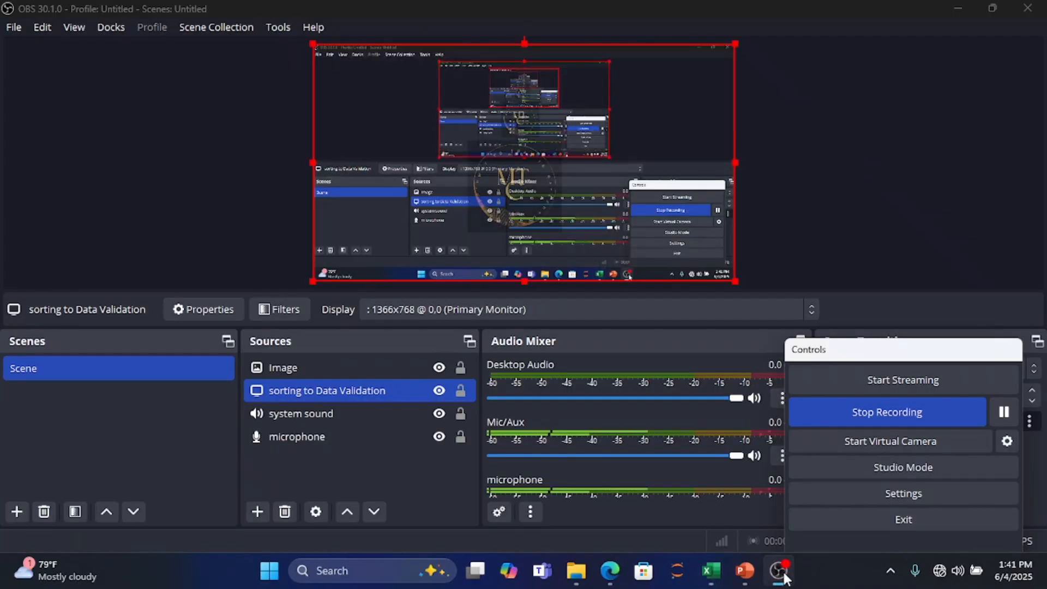